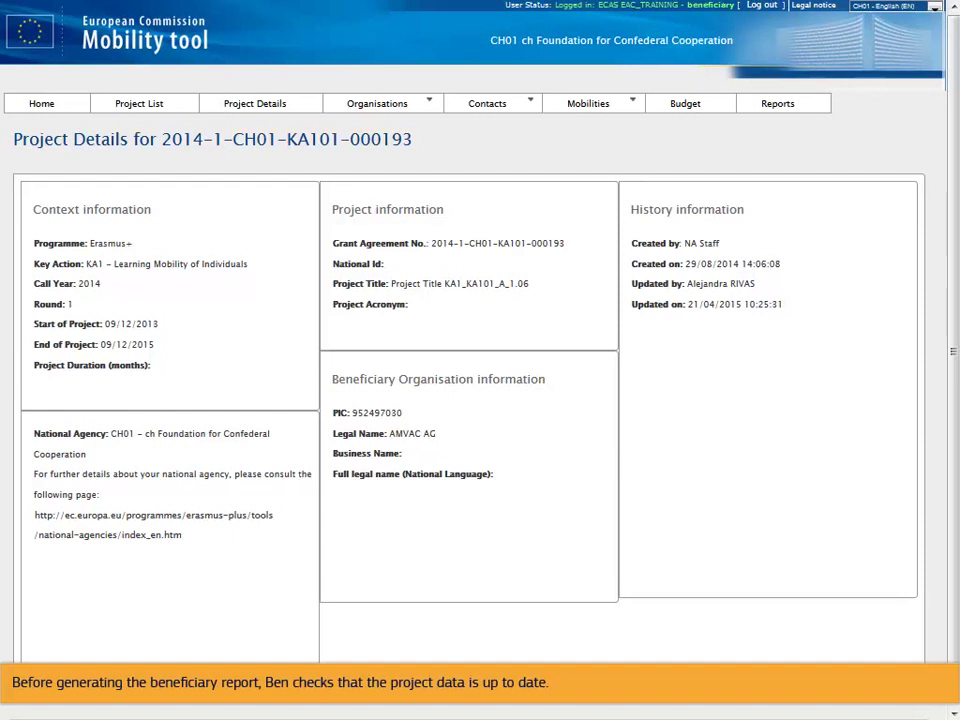
Step: Open the project's mobilities list to check the mobility details
click(629, 104)
click(645, 124)
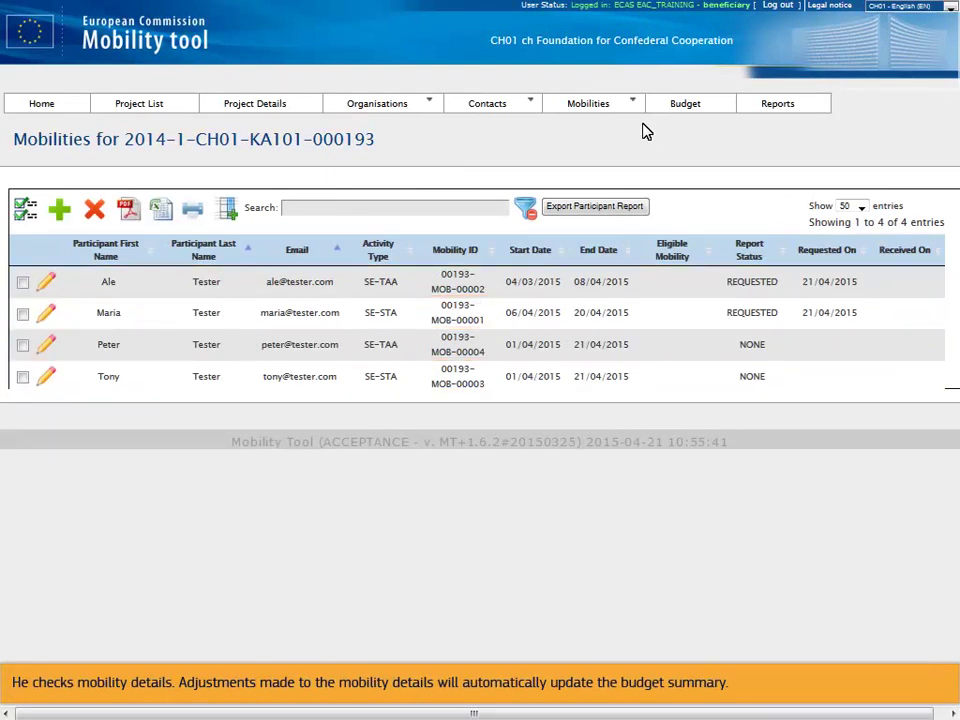
Step: Set the current Organisational Support amount in the project budget to 1,400 and save the budget
click(710, 105)
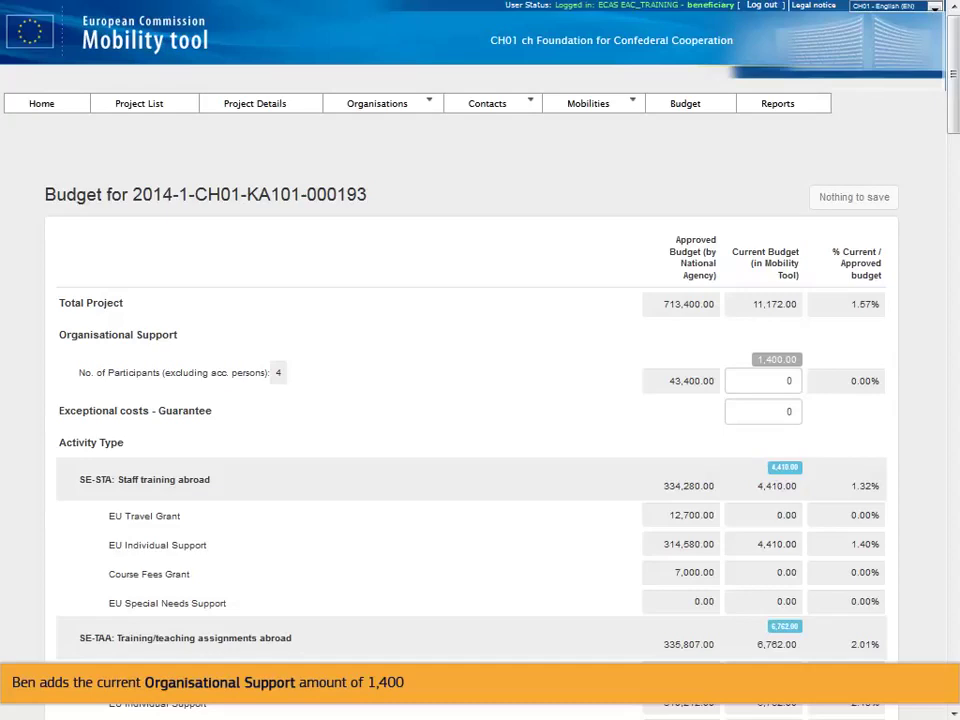
text(1400)
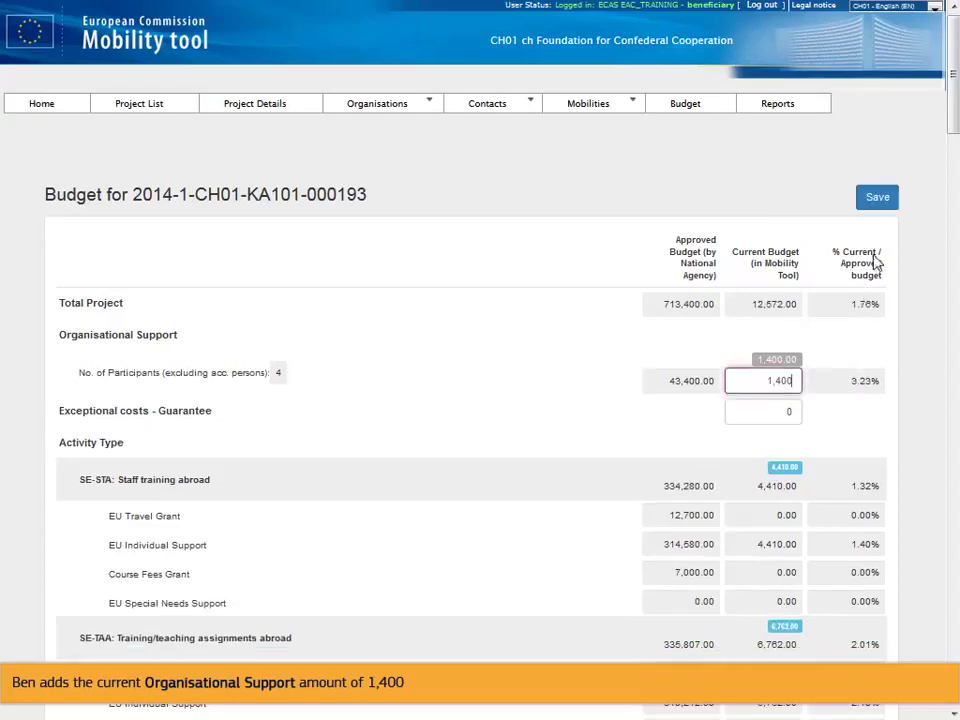
click(877, 198)
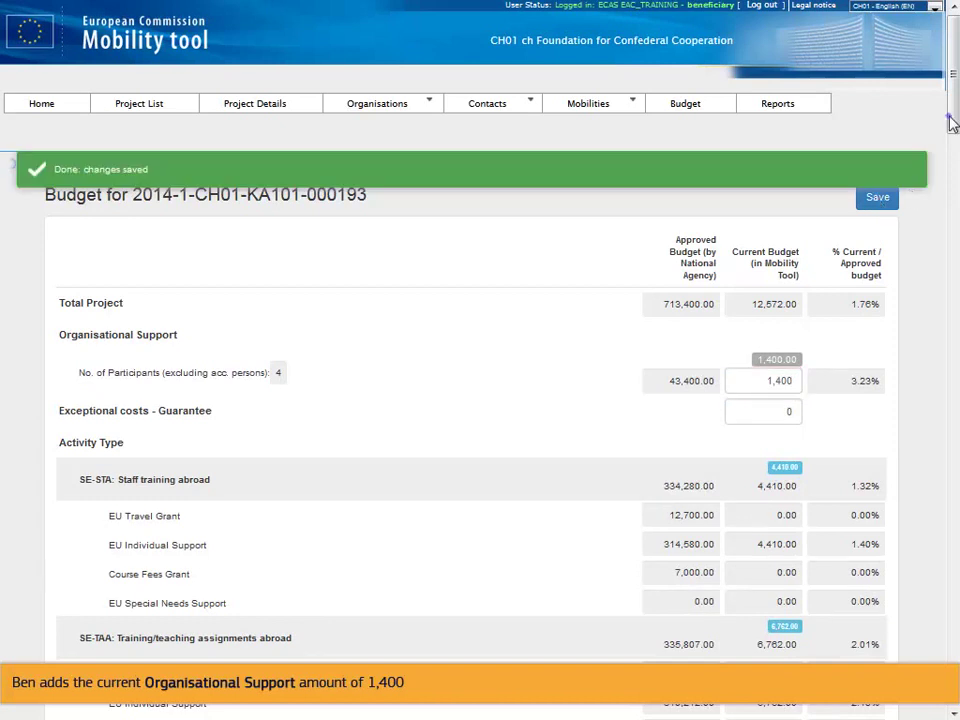
scroll(953, 122, down, 2)
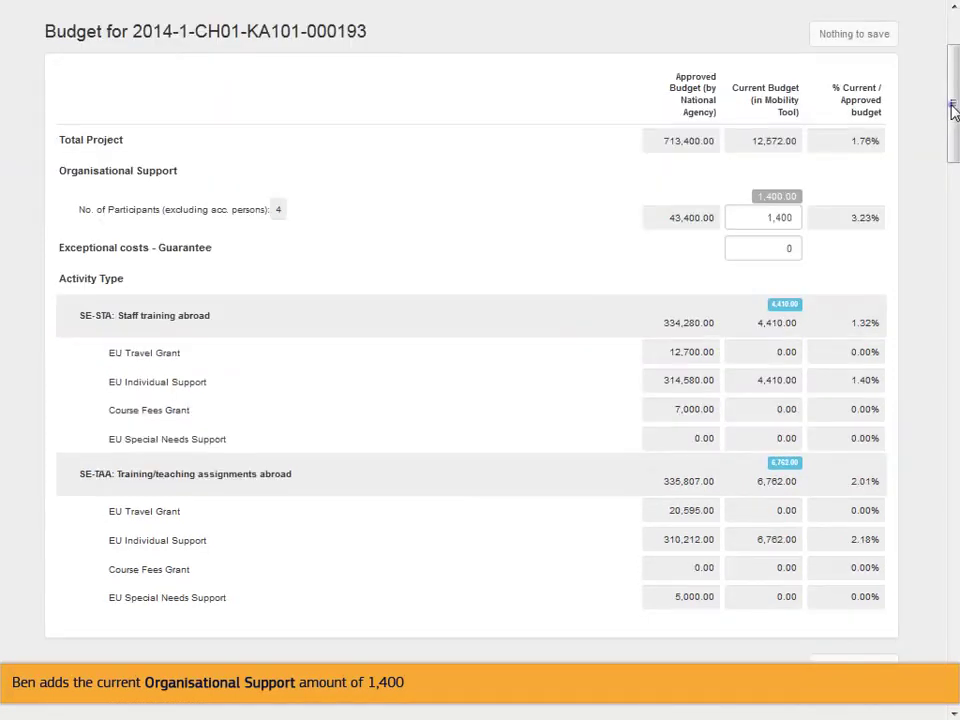
scroll(954, 111, up, 2)
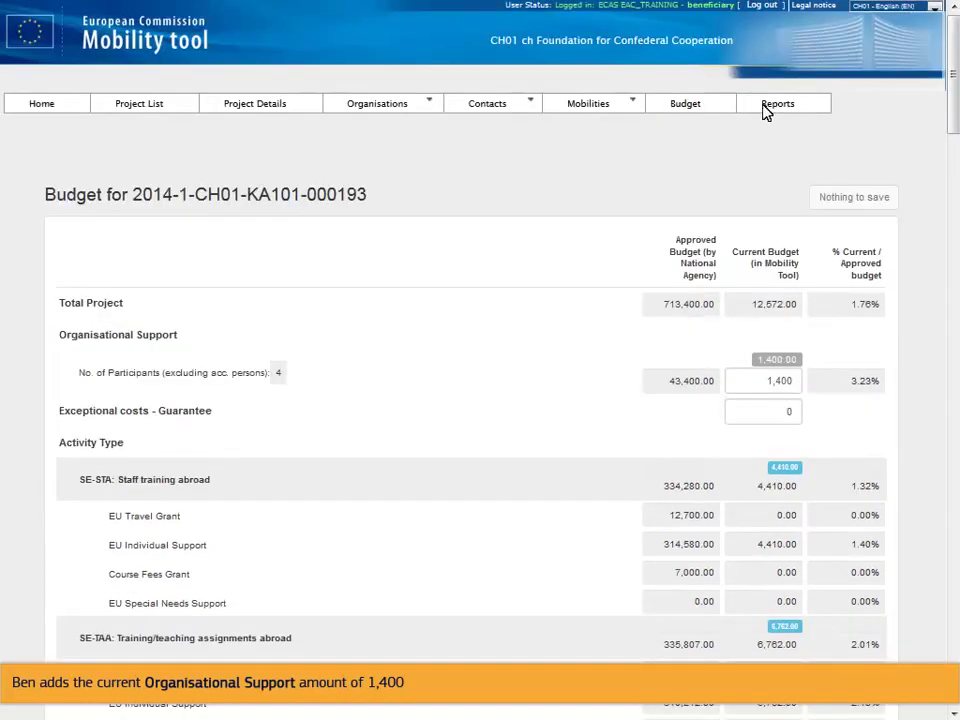
Step: Open the list of the project's organisations to check their details
click(430, 110)
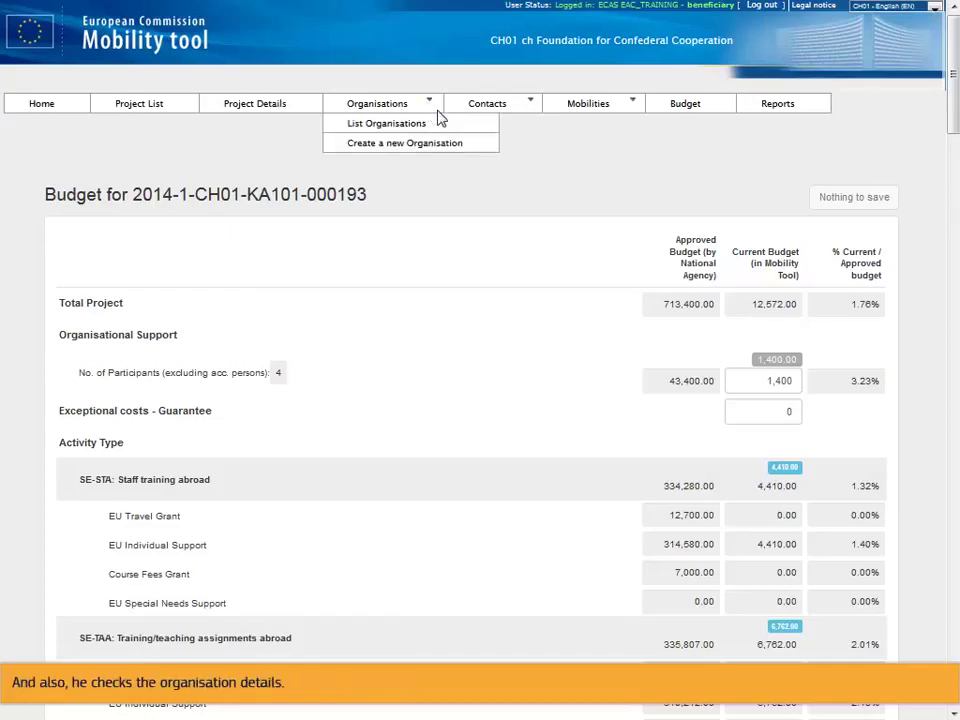
click(441, 118)
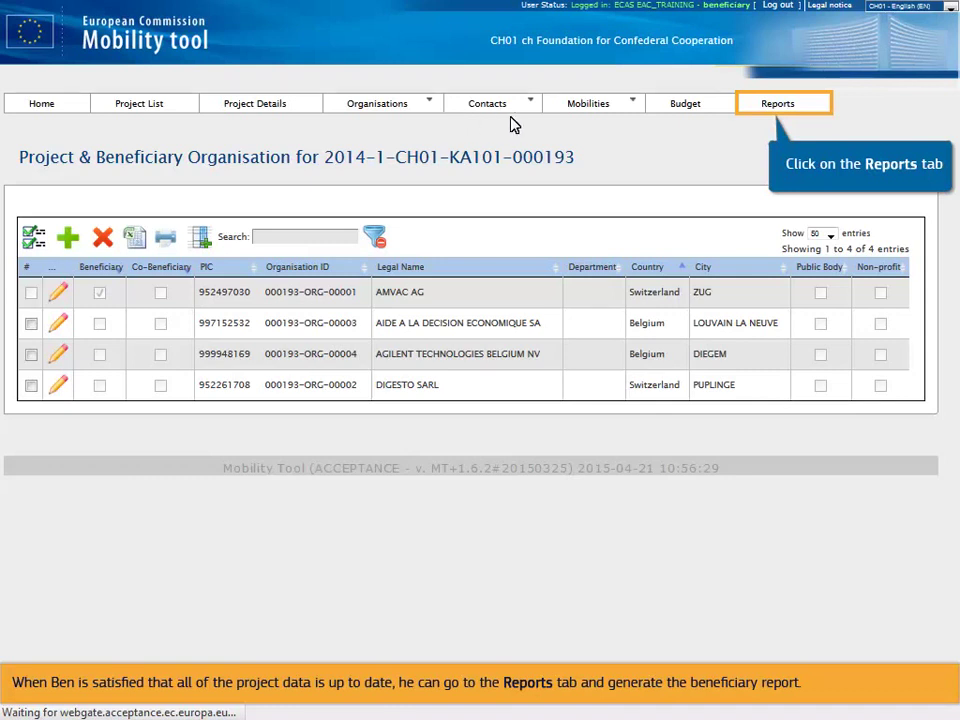
Step: Generate a new beneficiary report for the project and open its draft for editing
click(779, 105)
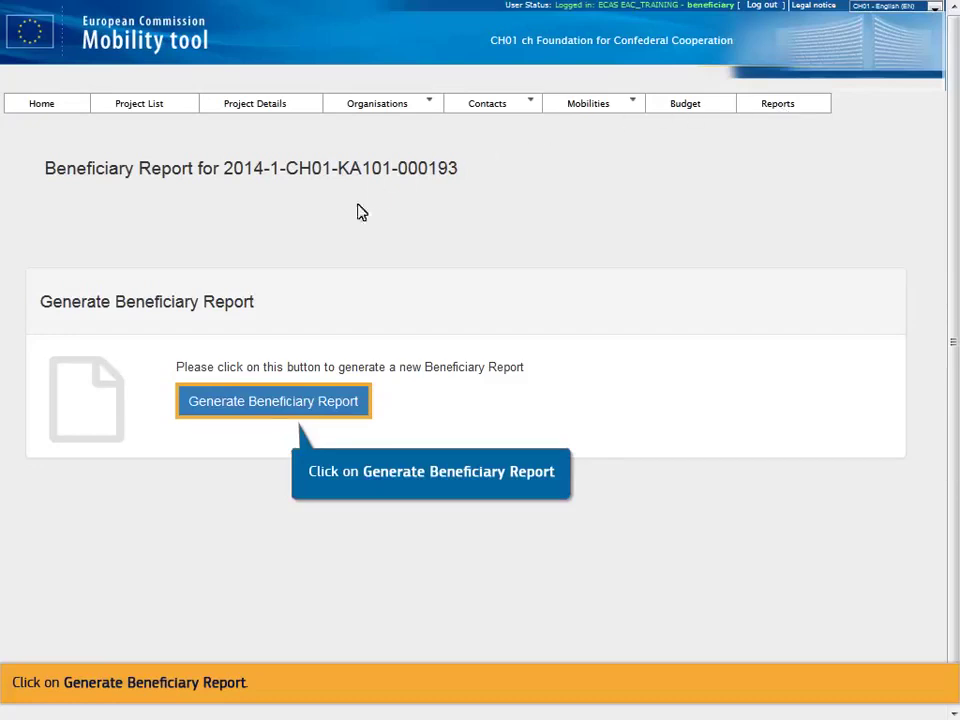
click(268, 406)
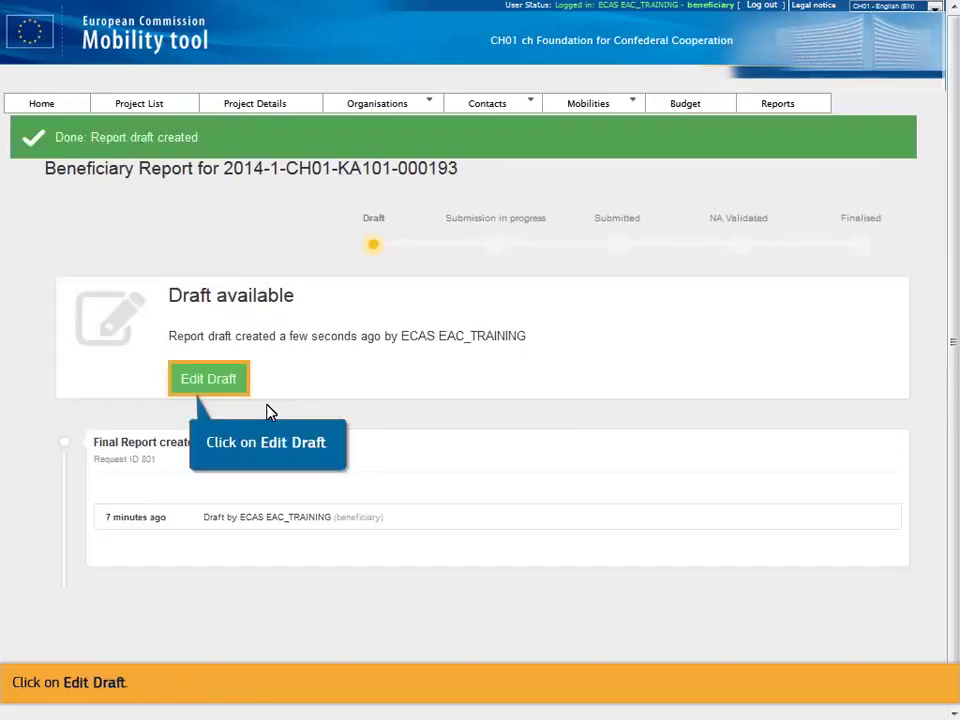
click(207, 380)
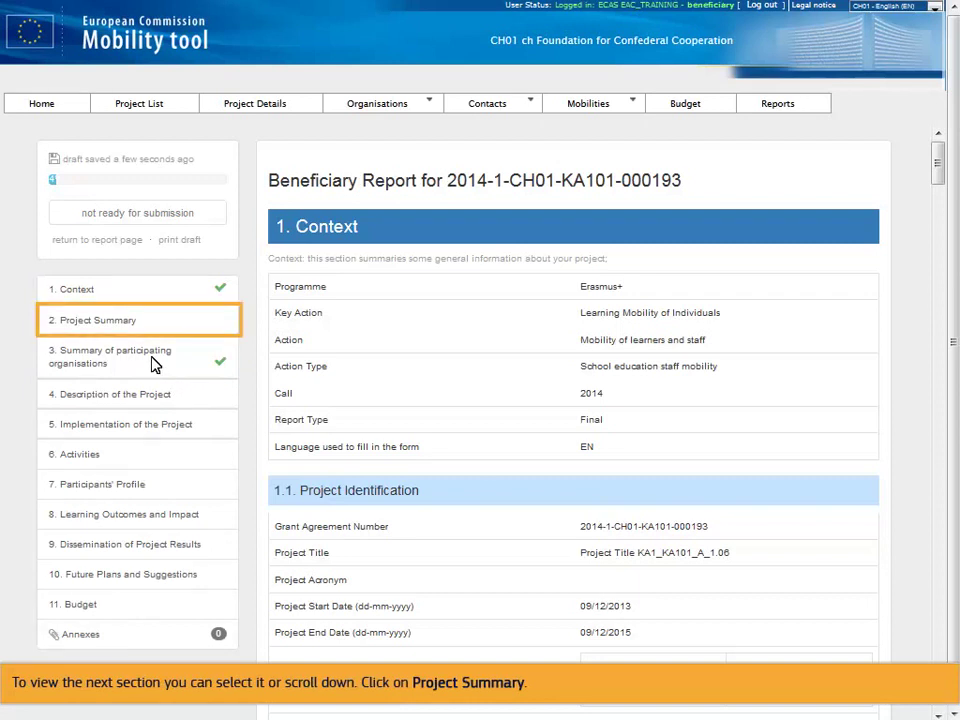
Step: Fill in the report's Project Summary with "Implementing Creative strategies into Science Teaching"
click(145, 320)
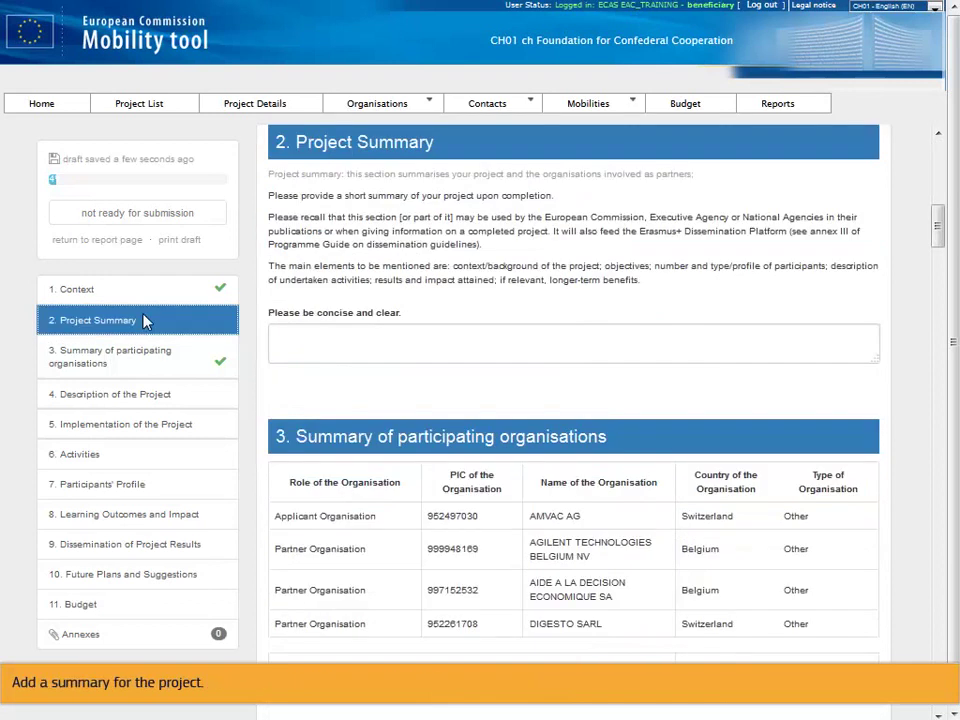
click(289, 338)
text(Implementing Creative strategies into Science Teaching)
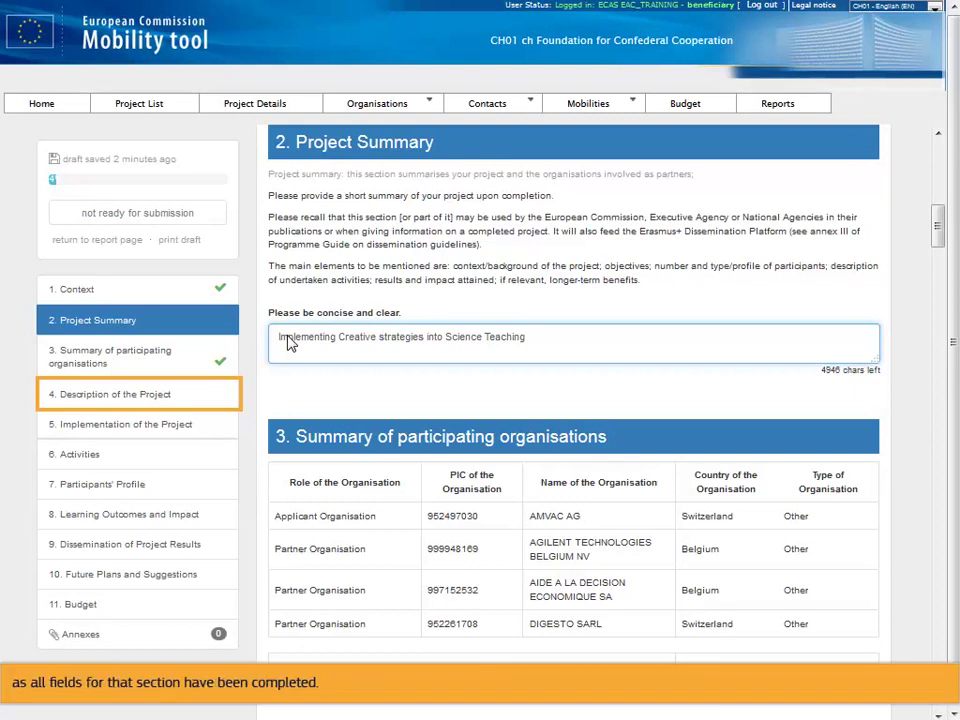
Step: Review the Description of the Project and Budget sections of the report draft
click(145, 396)
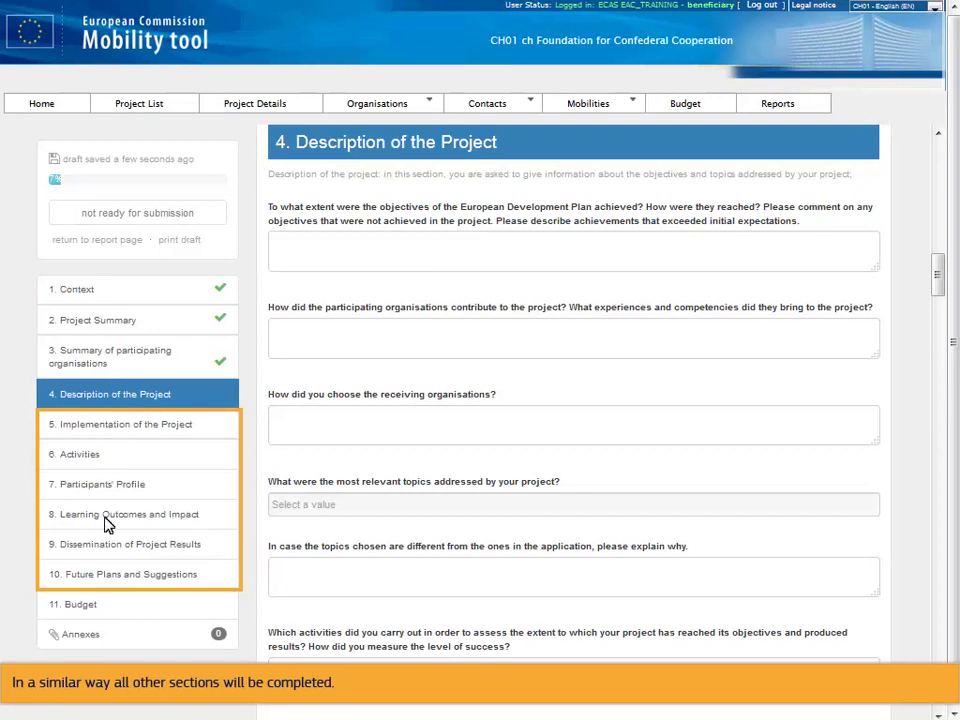
click(106, 606)
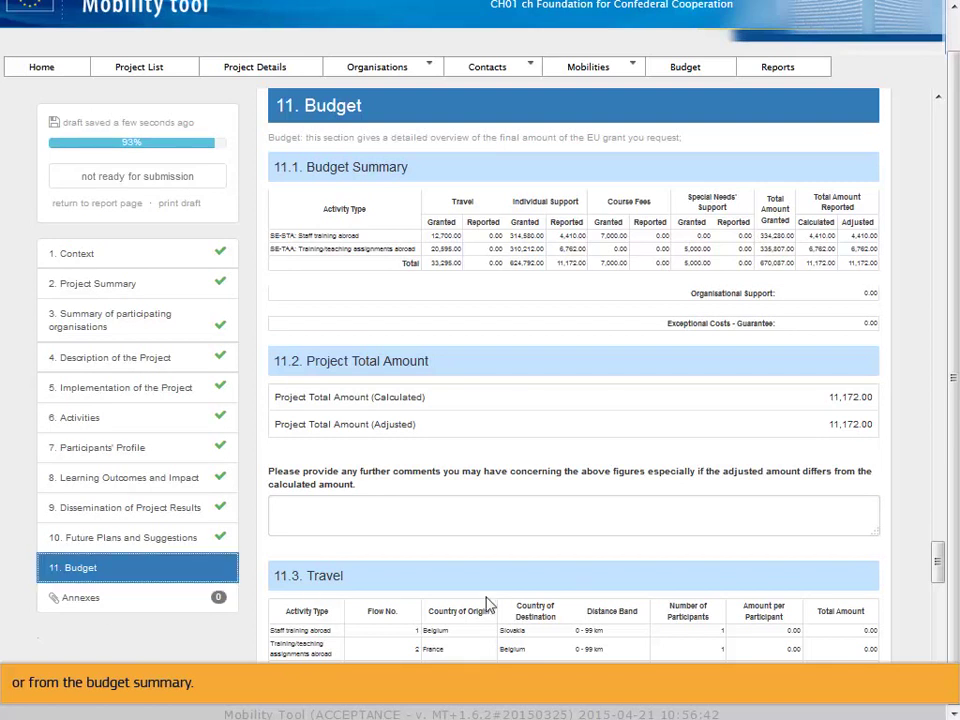
drag(937, 558, 939, 626)
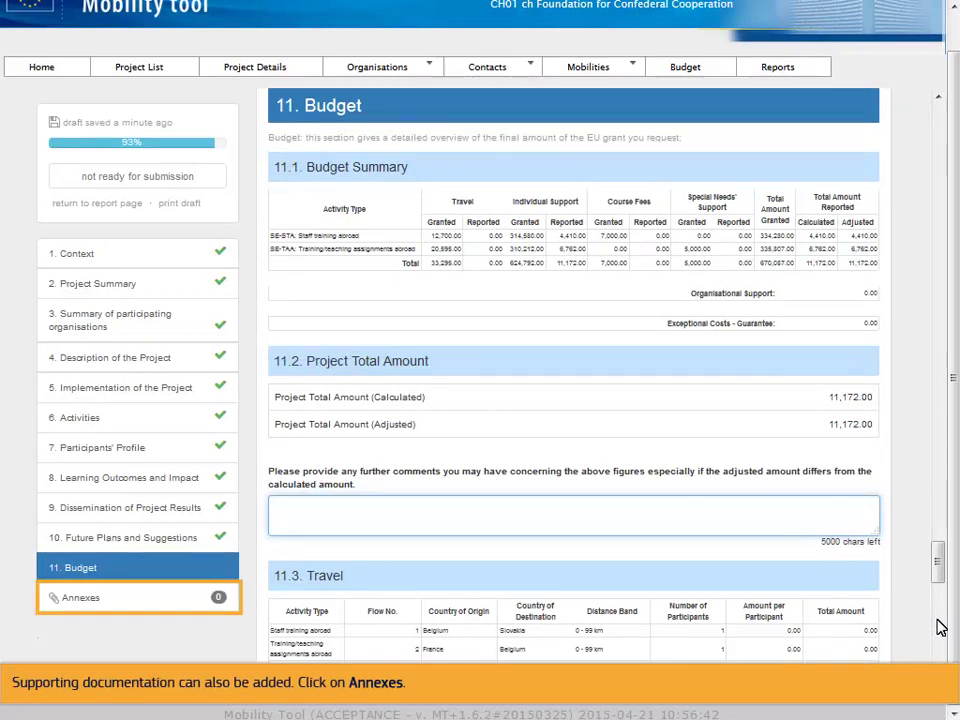
Step: Attach the file TEST.docx from the Document folder to the report's Annexes
click(160, 598)
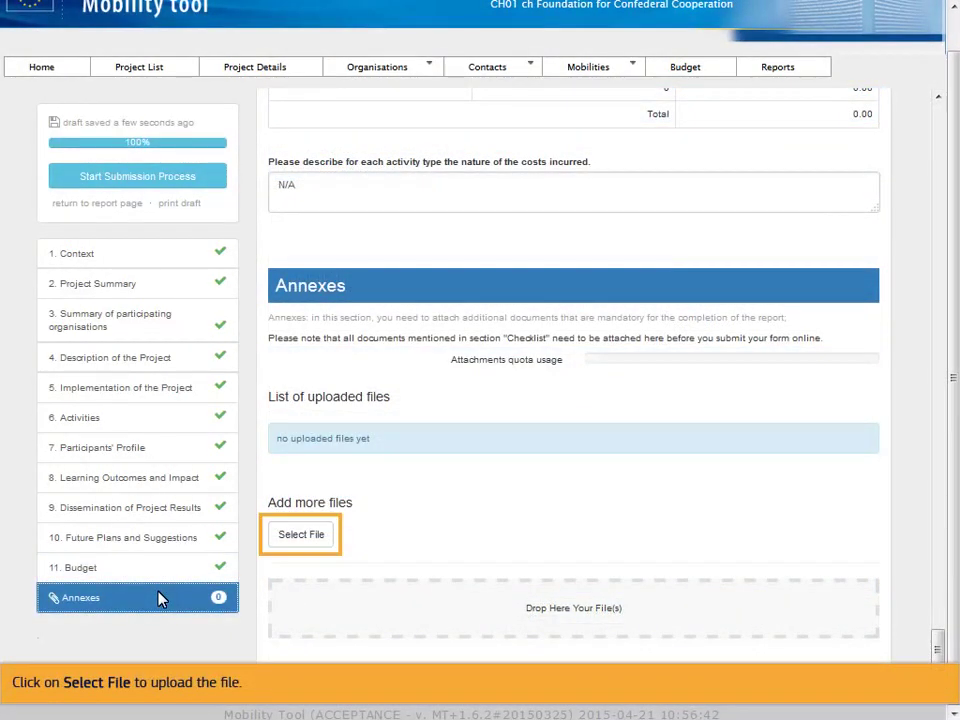
click(302, 542)
click(327, 178)
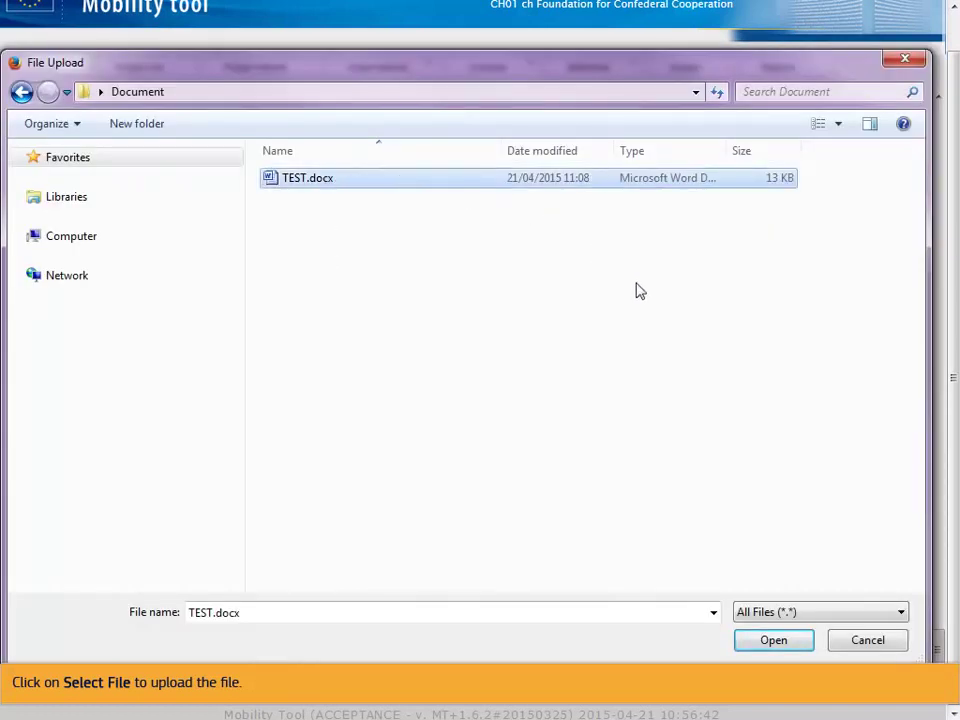
click(752, 640)
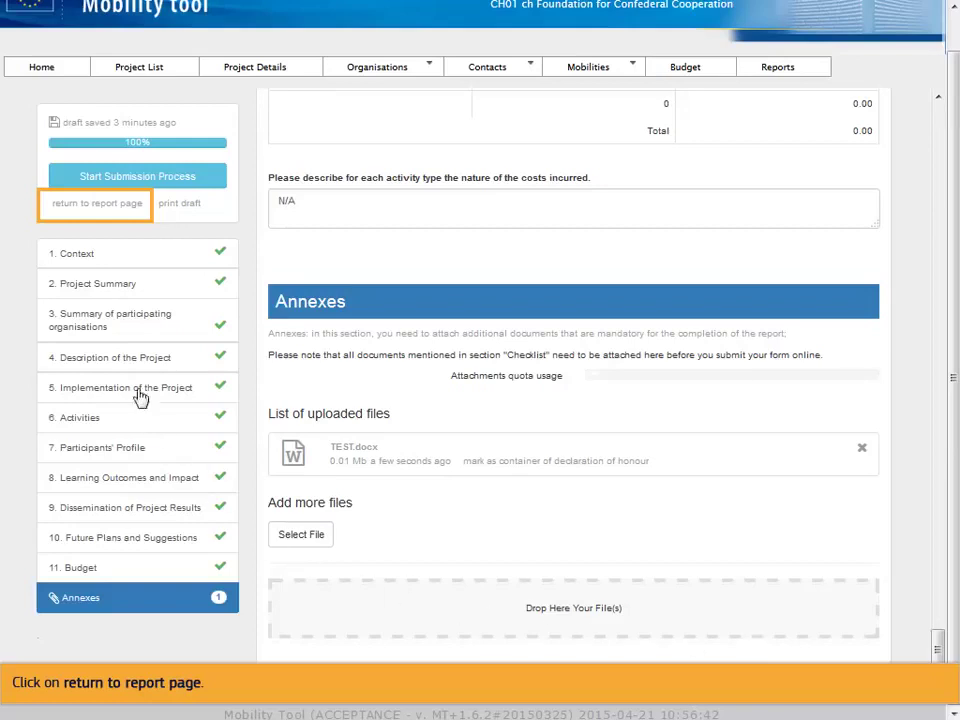
Step: Reopen the draft from the report page and print one copy of all its pages
click(98, 205)
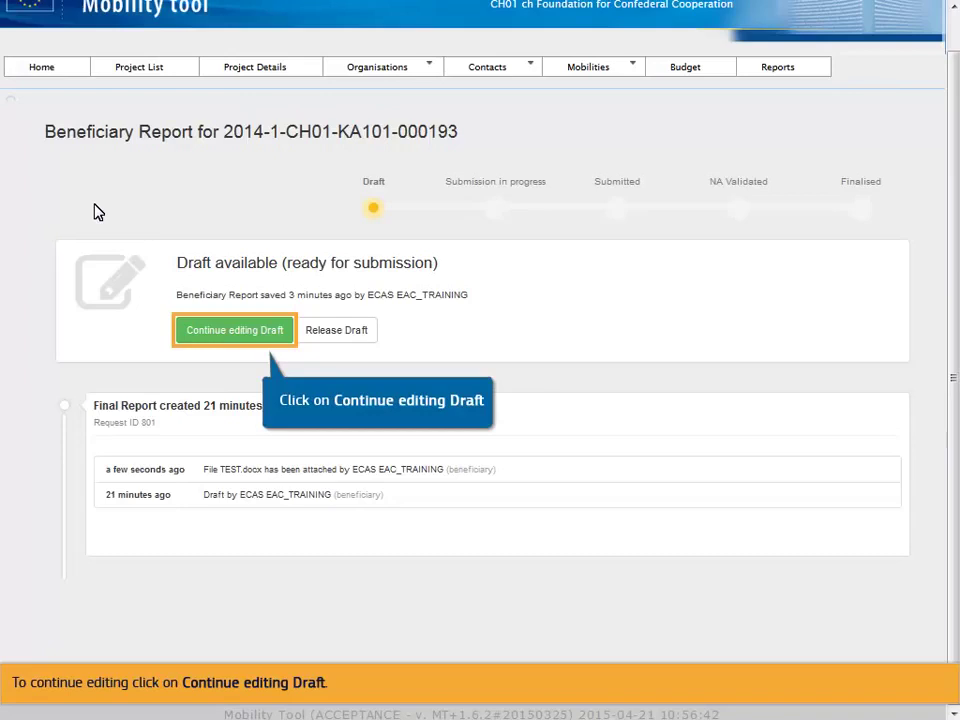
click(232, 338)
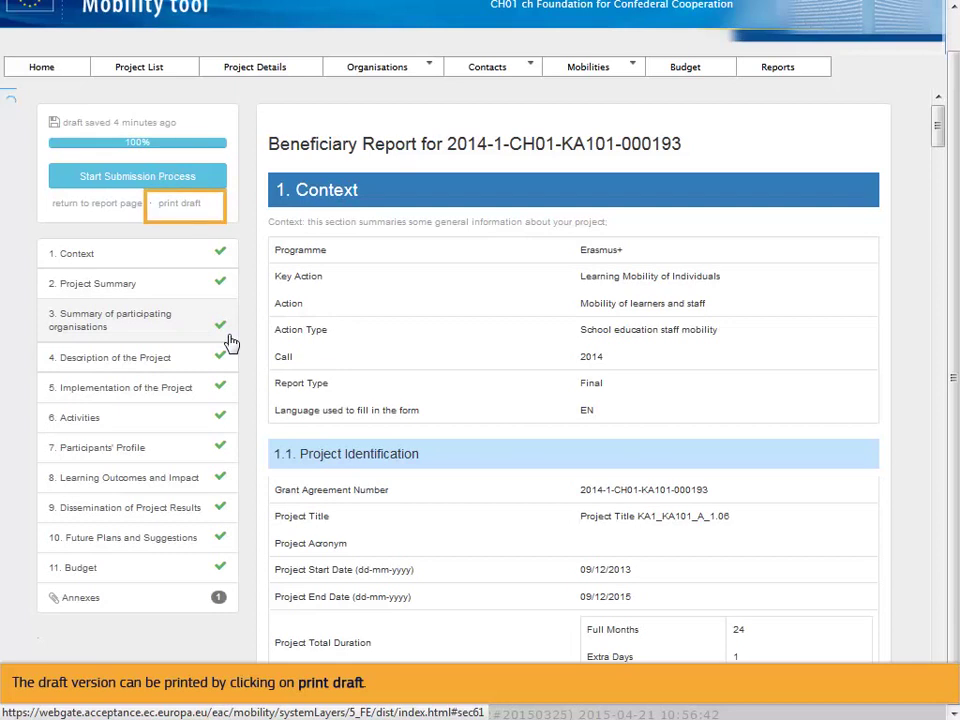
click(186, 209)
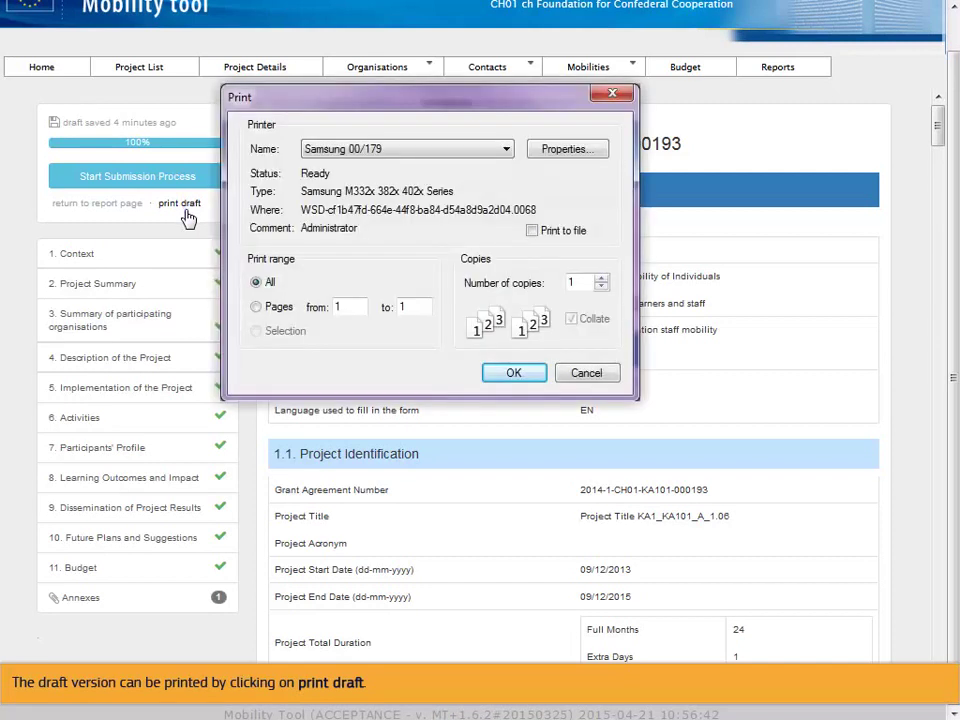
click(500, 376)
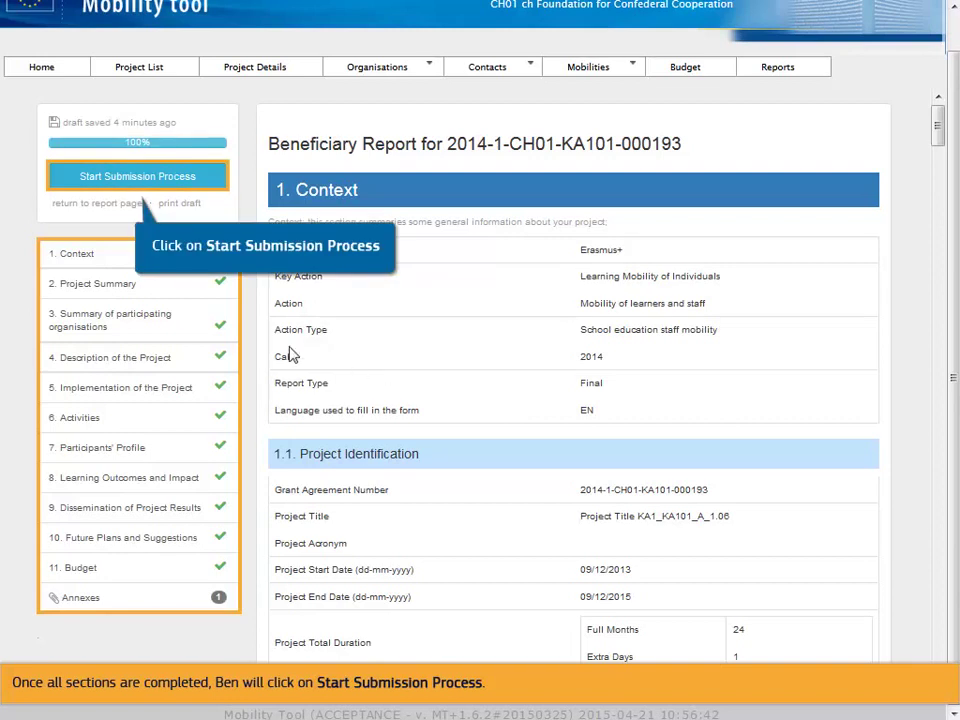
Step: Start the submission process and save the Declaration of Honour form as DeclarationOfHonour.pdf in the PDF folder
click(145, 178)
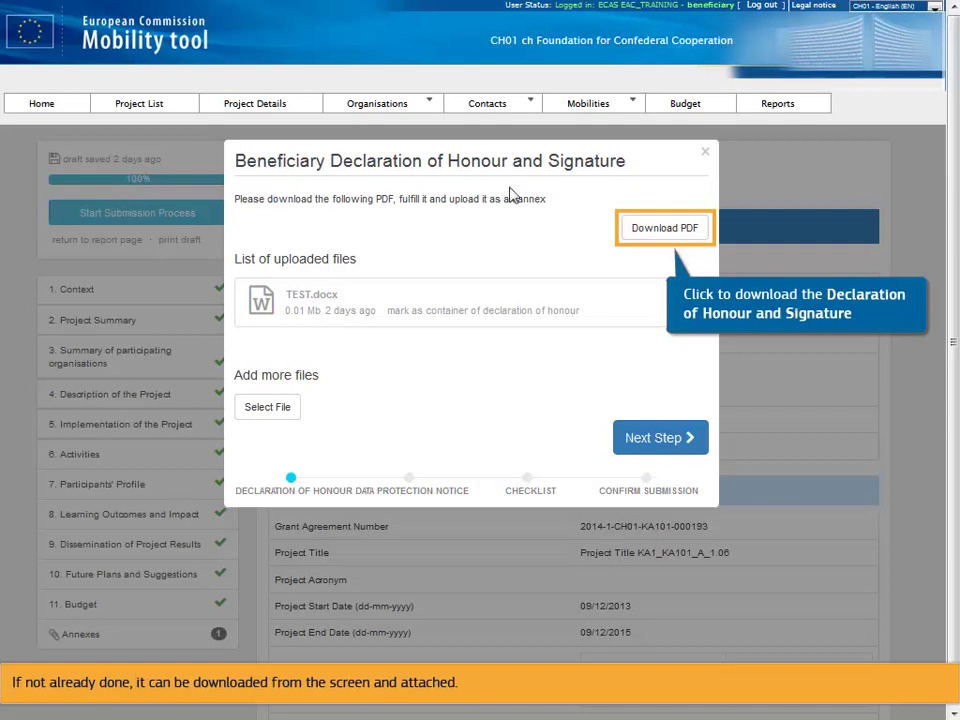
click(659, 228)
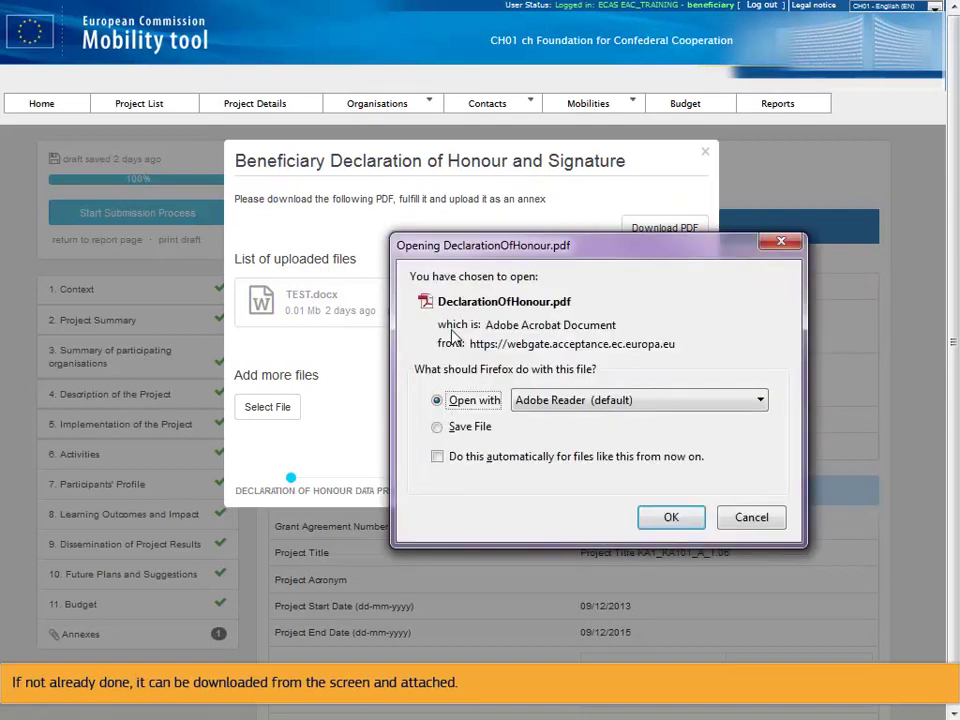
click(436, 427)
click(671, 518)
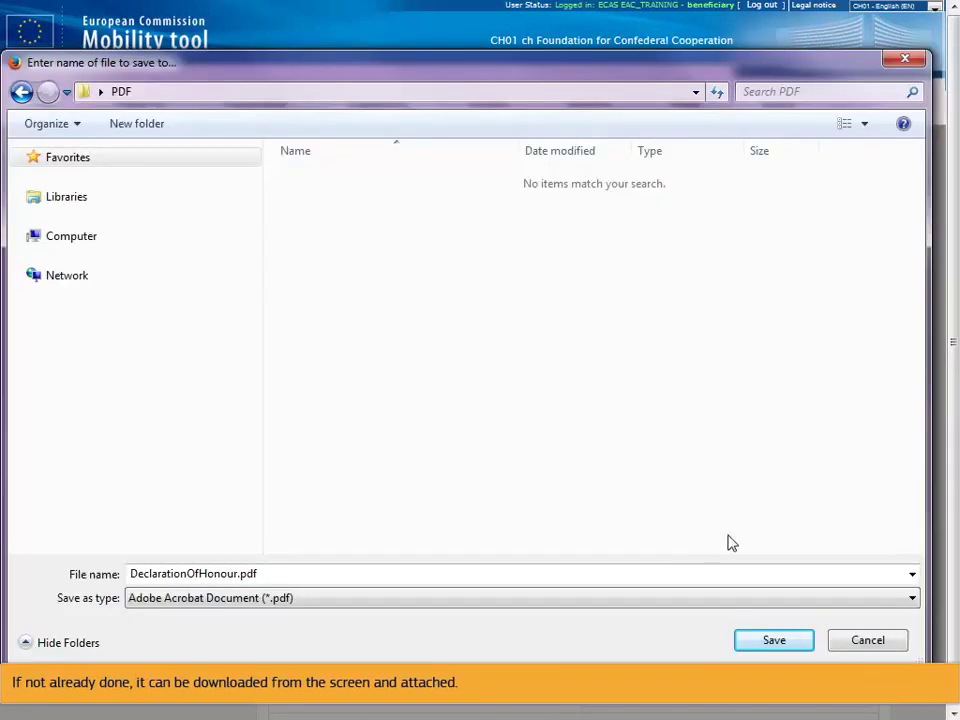
click(767, 641)
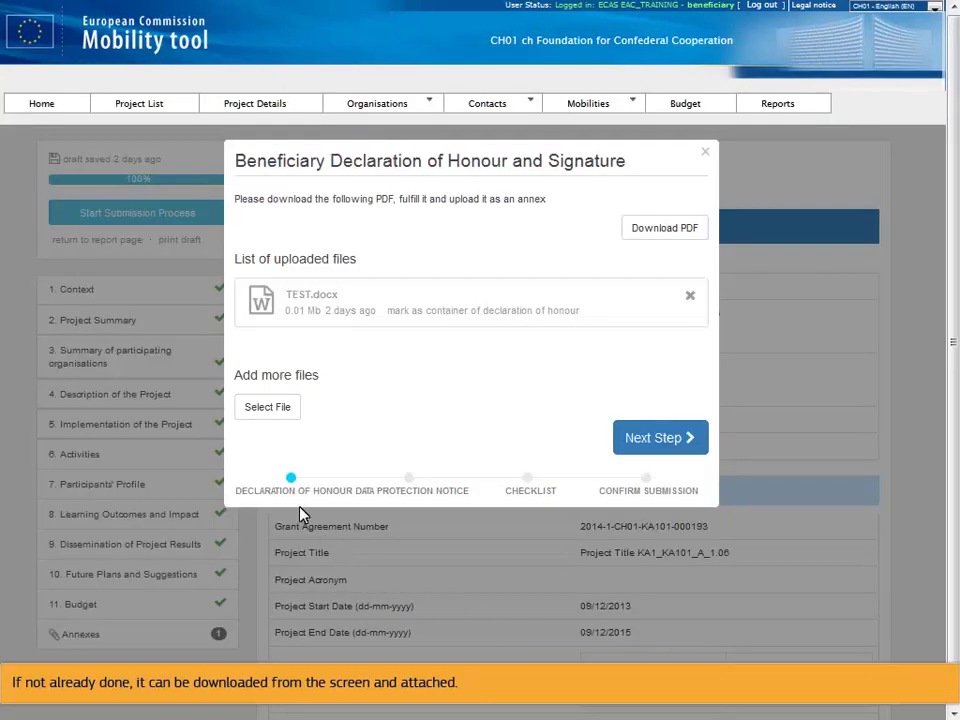
Step: Upload DeclarationOfHonour.pdf as an annex and complete the Declaration of Honour stage
click(272, 409)
click(352, 180)
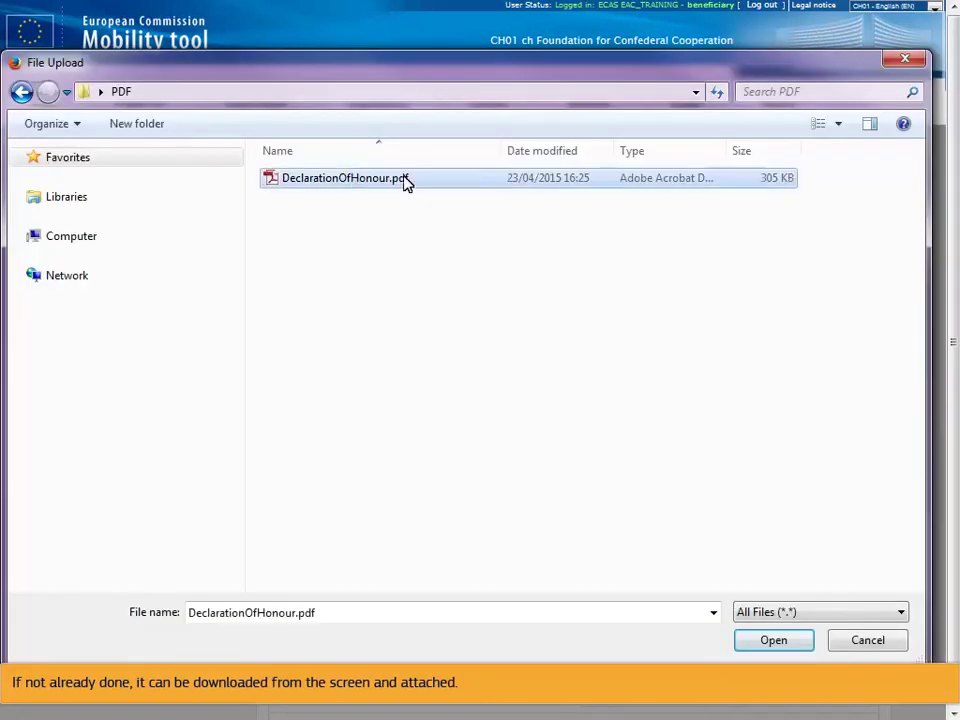
click(750, 640)
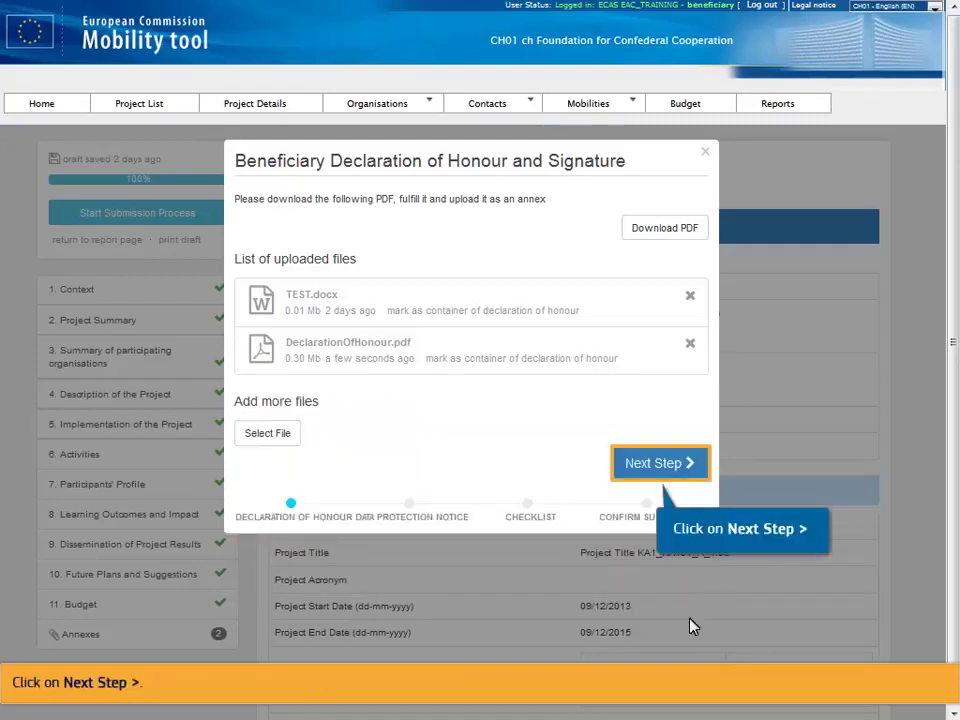
click(647, 476)
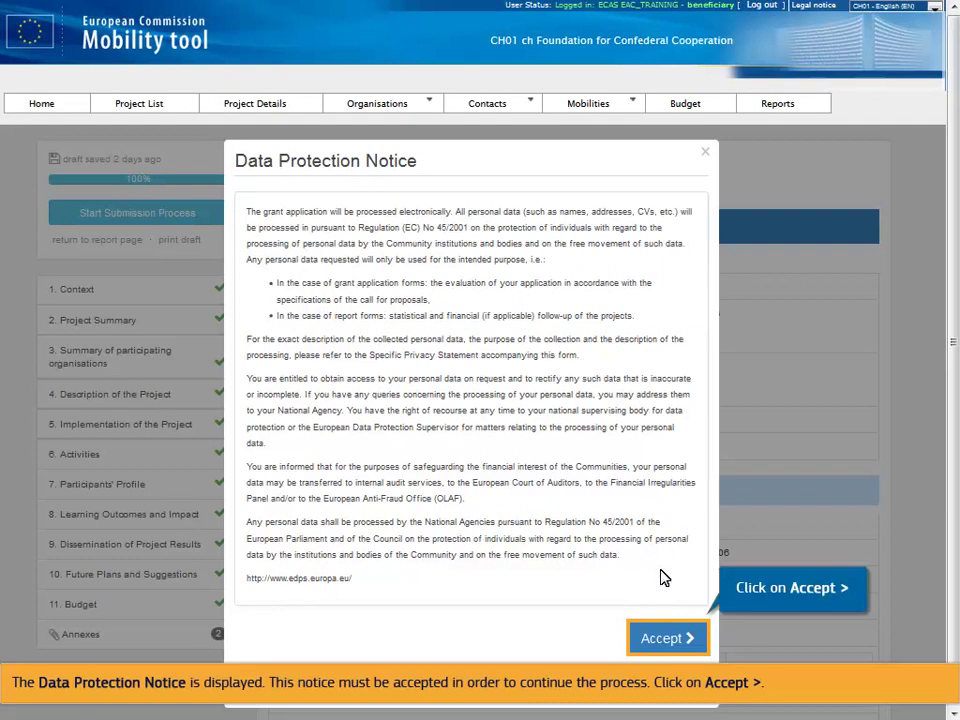
Step: Accept the Data Protection Notice and mark all five items of the submission checklist as Done
click(664, 639)
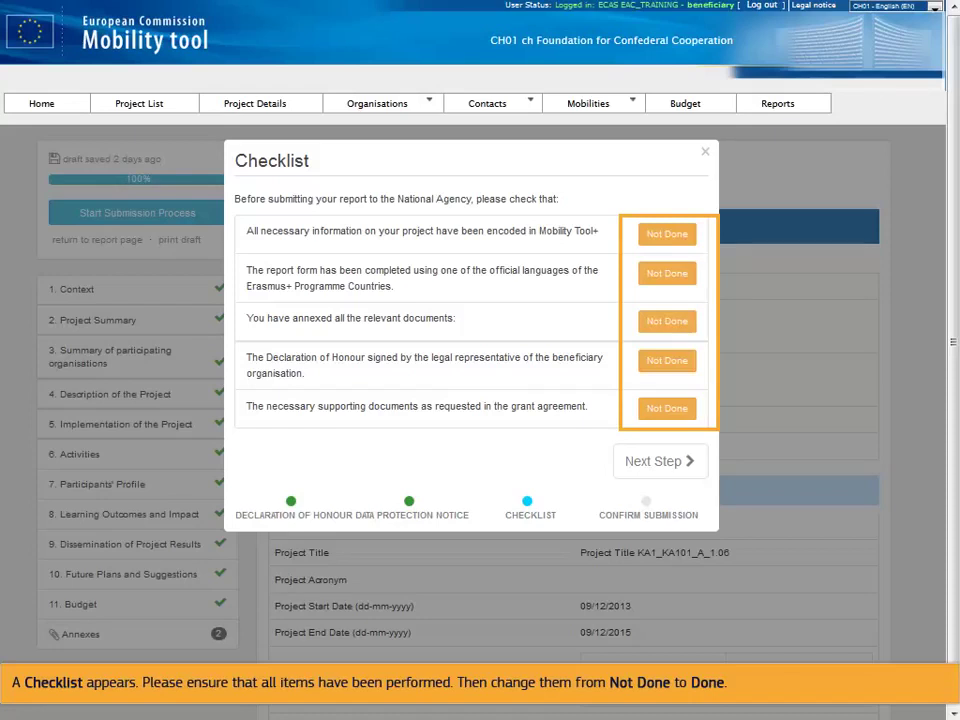
click(666, 234)
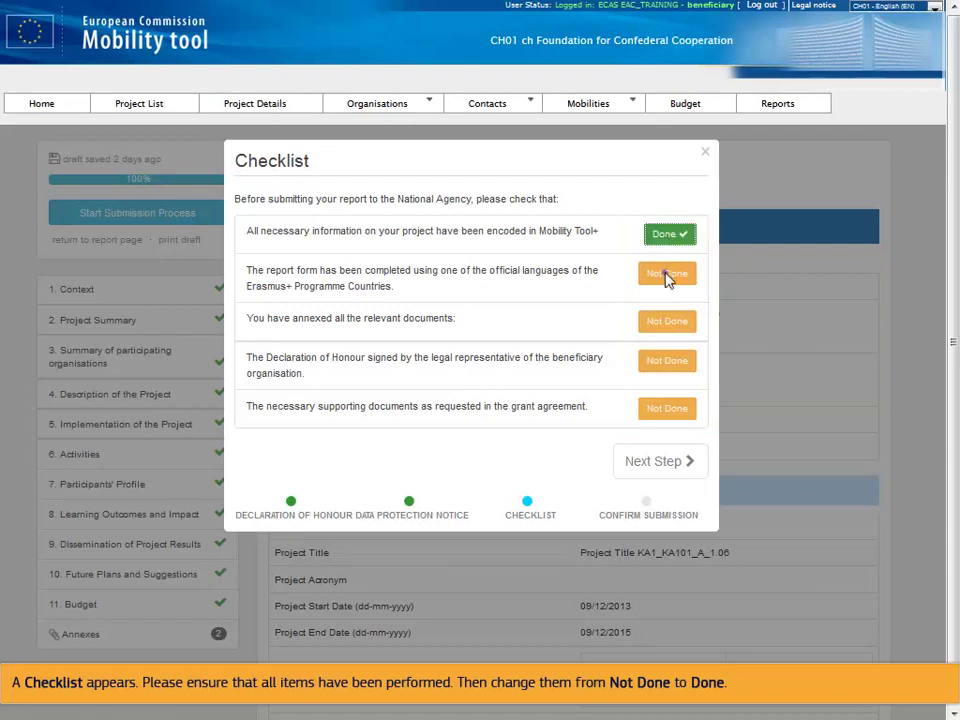
click(668, 273)
click(662, 322)
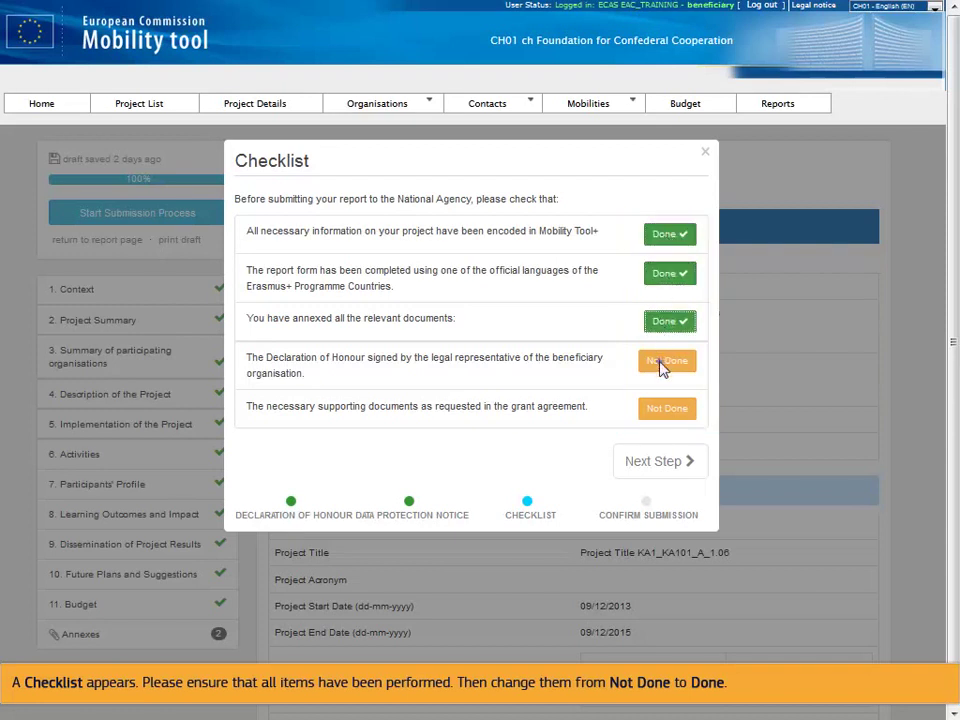
click(665, 362)
click(666, 410)
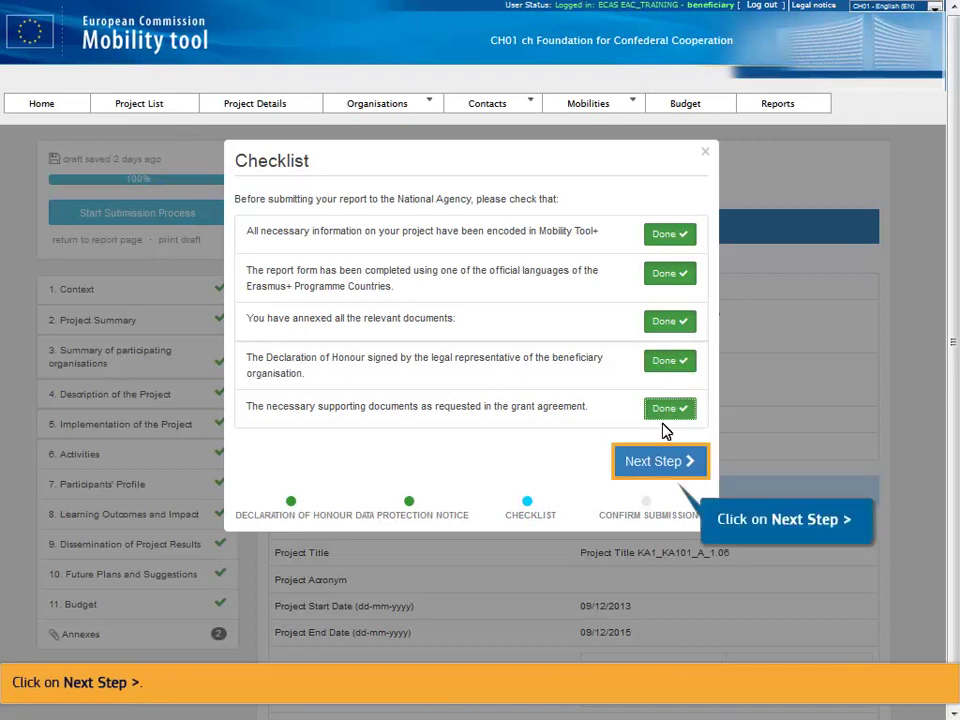
Step: Proceed to the submission confirmation and submit the beneficiary report
click(664, 465)
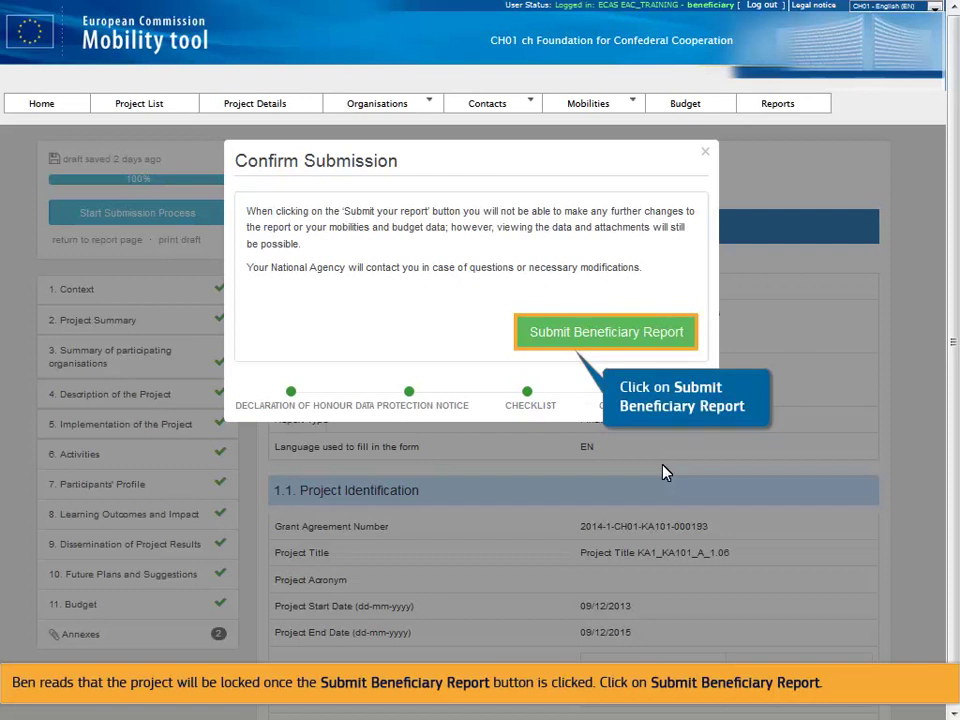
click(536, 332)
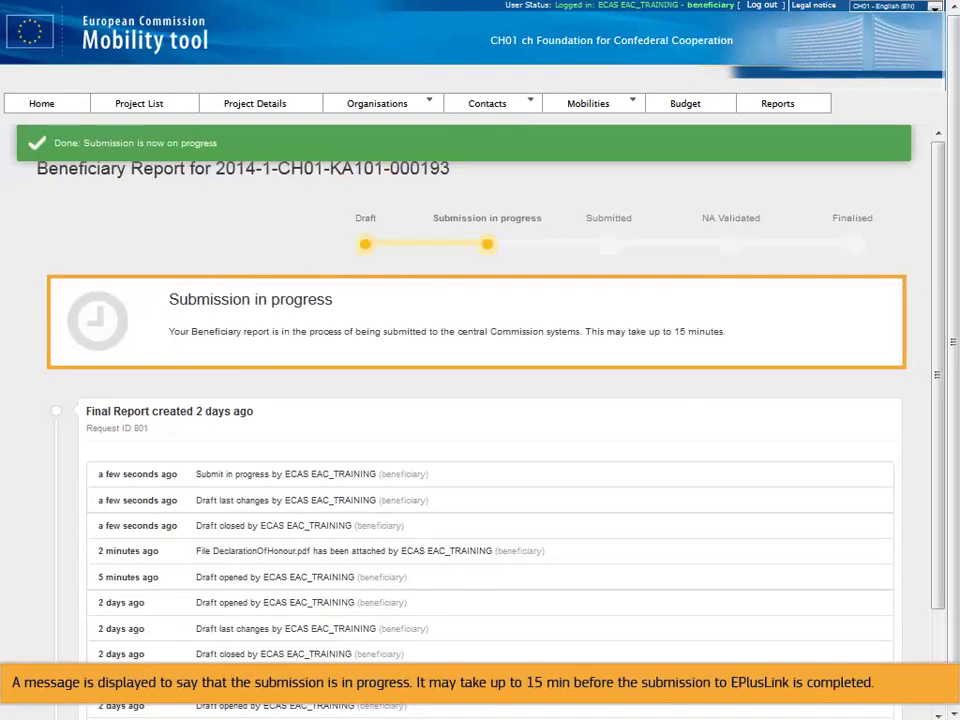